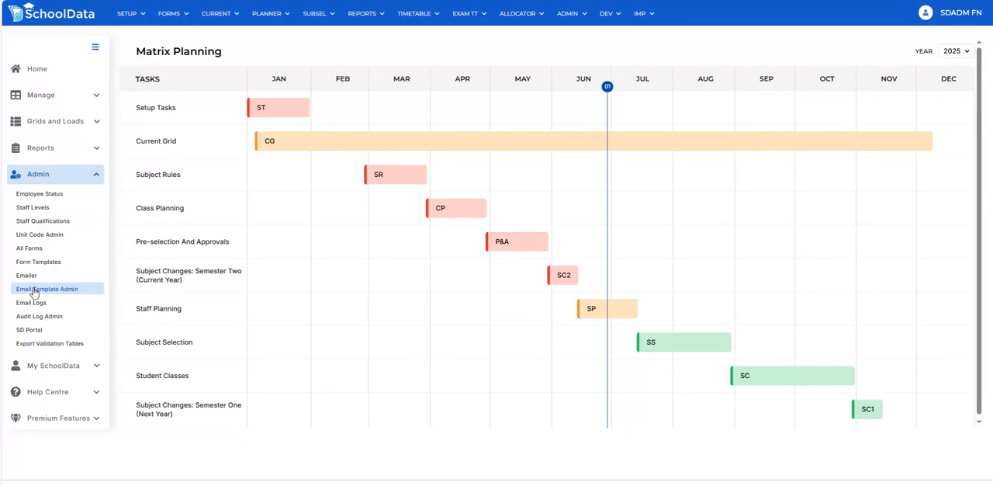
# View the existing email templates, and load the global "Your Staff Intentions Survey is ready!" template in the Emailer
pyautogui.click(35, 293)
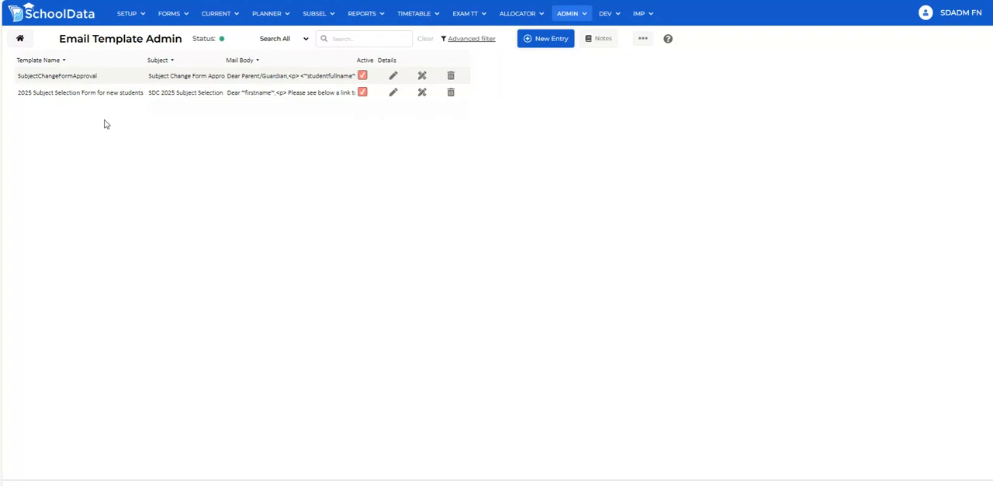
pyautogui.click(20, 38)
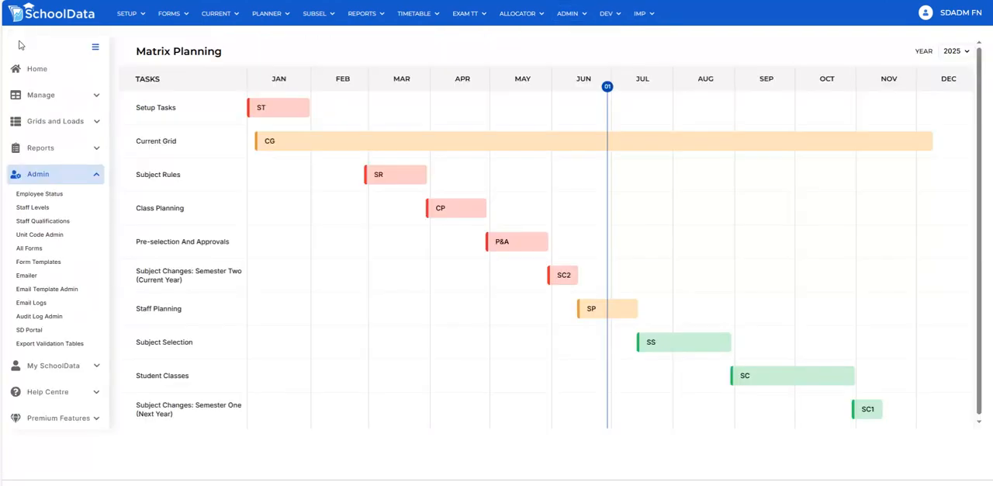
pyautogui.click(27, 276)
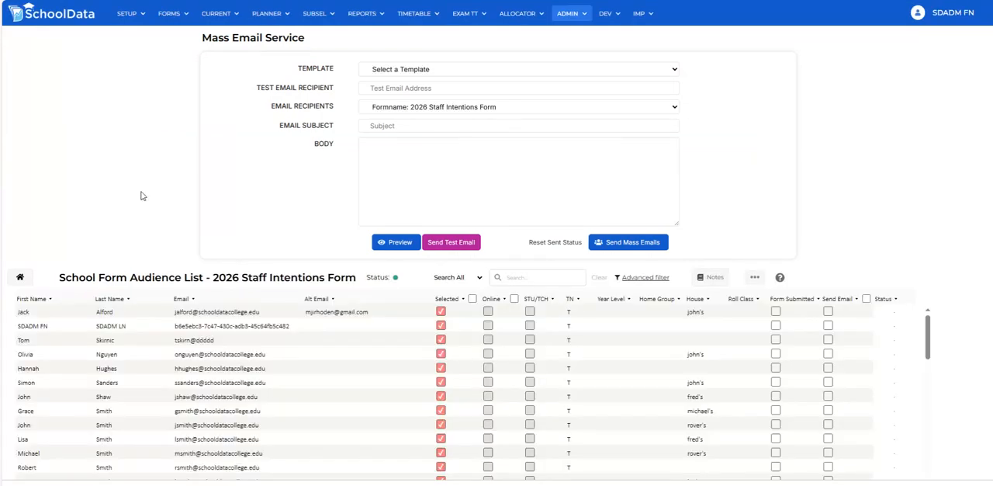
pyautogui.click(421, 70)
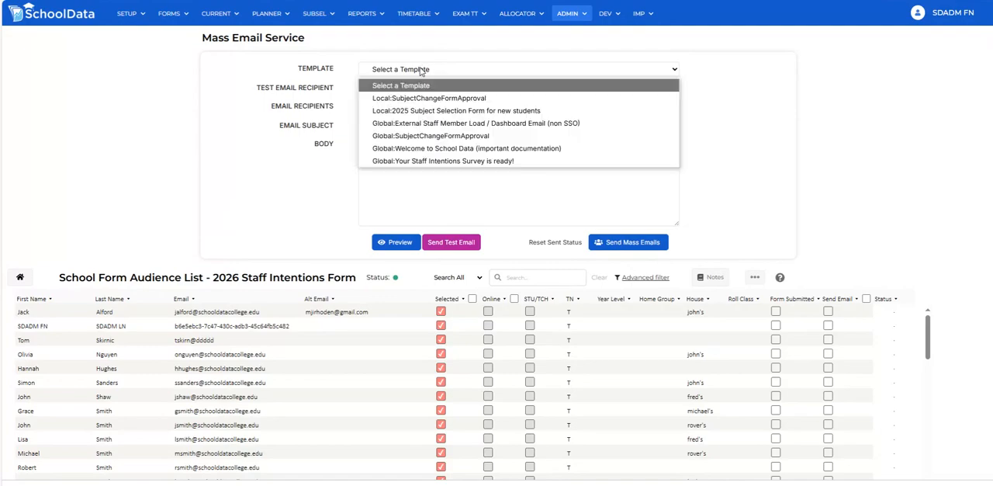
pyautogui.click(439, 162)
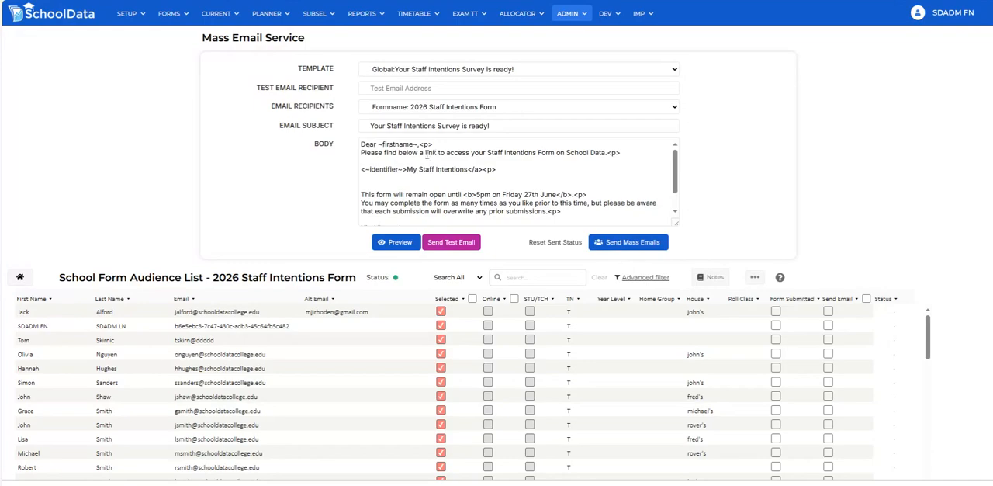
# Examine the first name tag, identifier link tag, link text and bold deadline in the Staff Intentions email body
pyautogui.moveTo(407, 170); pyautogui.dragTo(360, 170)
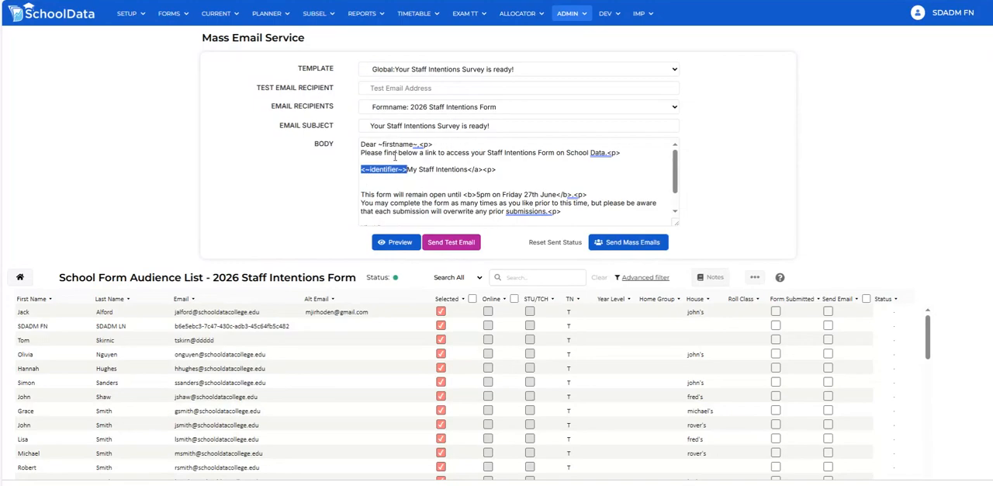
pyautogui.moveTo(378, 144); pyautogui.dragTo(419, 144)
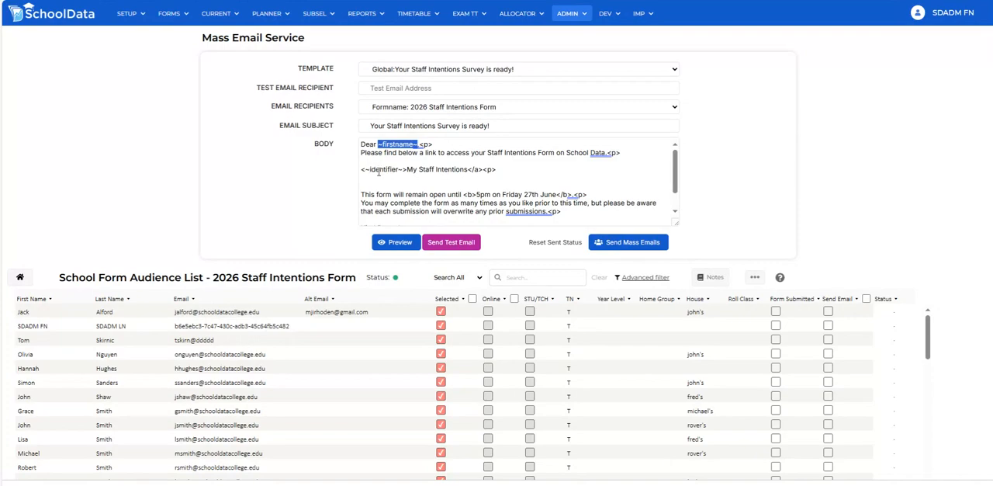
pyautogui.doubleClick(376, 170)
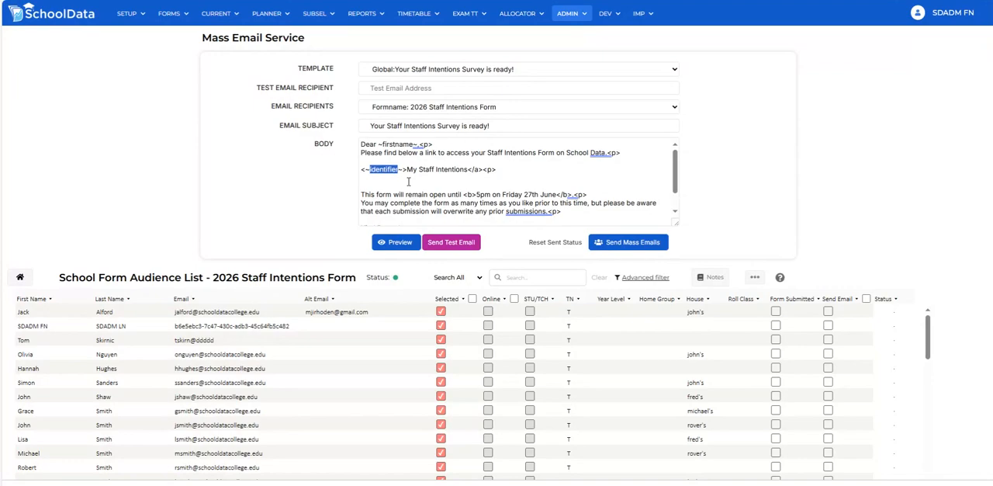
pyautogui.click(408, 181)
pyautogui.moveTo(360, 169); pyautogui.dragTo(408, 169)
pyautogui.moveTo(408, 169); pyautogui.dragTo(469, 169)
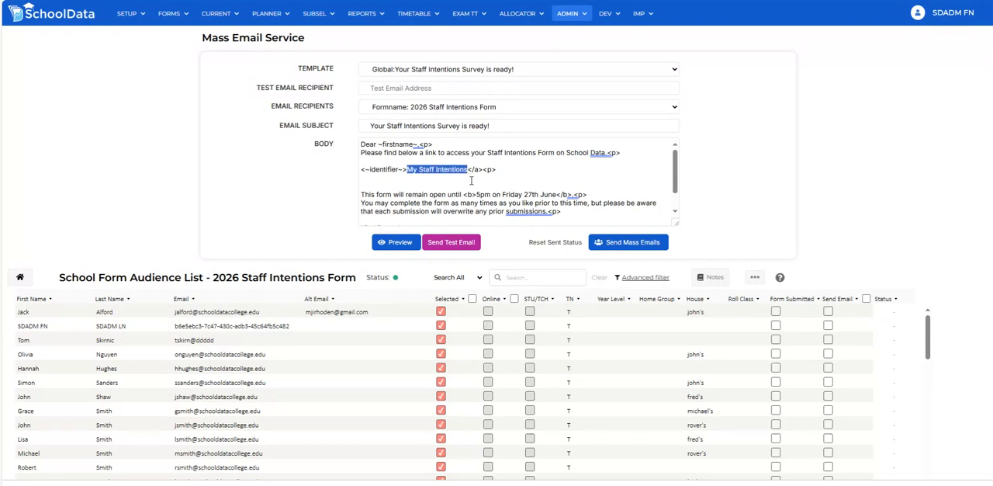
pyautogui.click(471, 180)
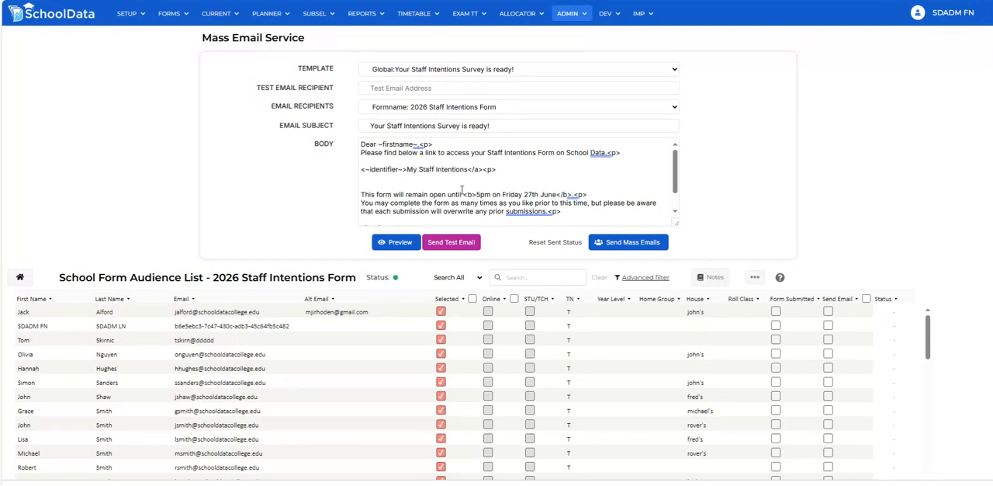
pyautogui.moveTo(464, 194); pyautogui.dragTo(574, 195)
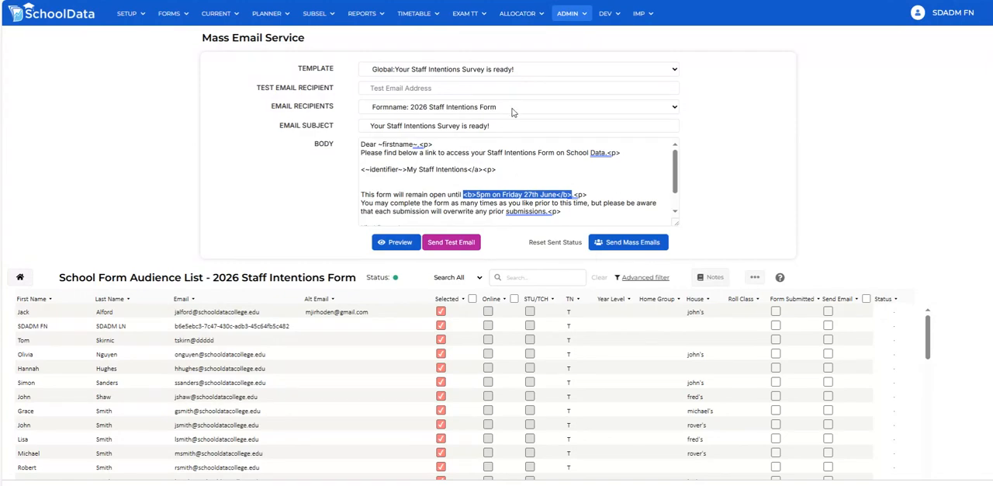
# Load the global SubjectChangeFormApproval template and examine the guardian approval link tag in its body
pyautogui.click(504, 75)
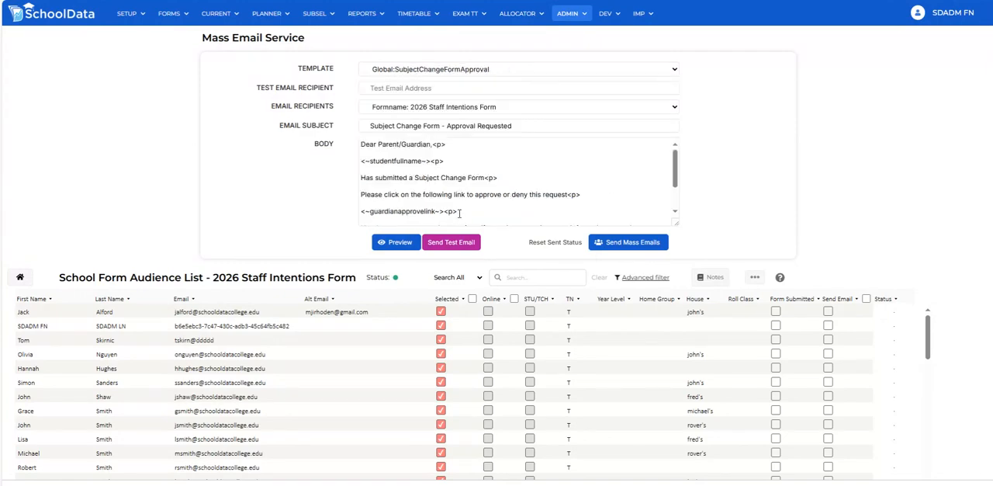
pyautogui.moveTo(445, 211); pyautogui.dragTo(318, 202)
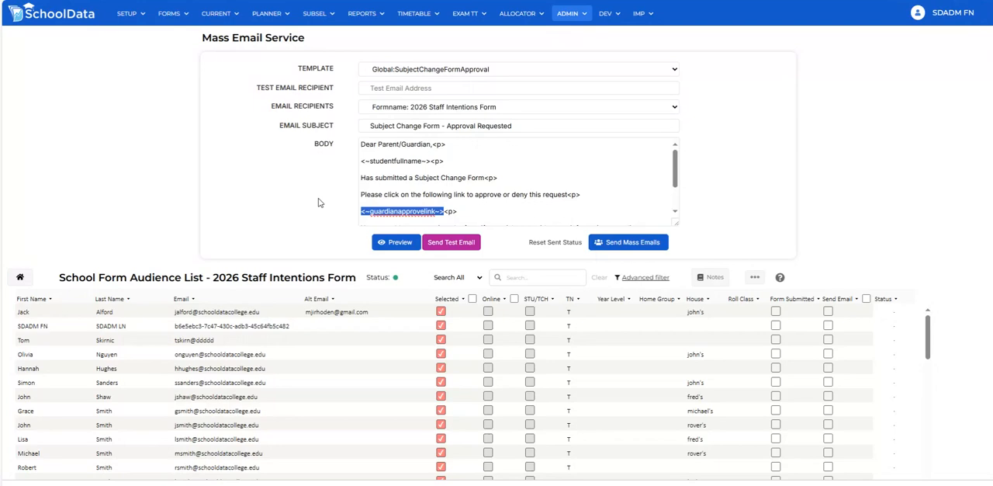
# Reload the global "Your Staff Intentions Survey is ready!" template, copy its entire body text, and return to the home page
pyautogui.click(443, 75)
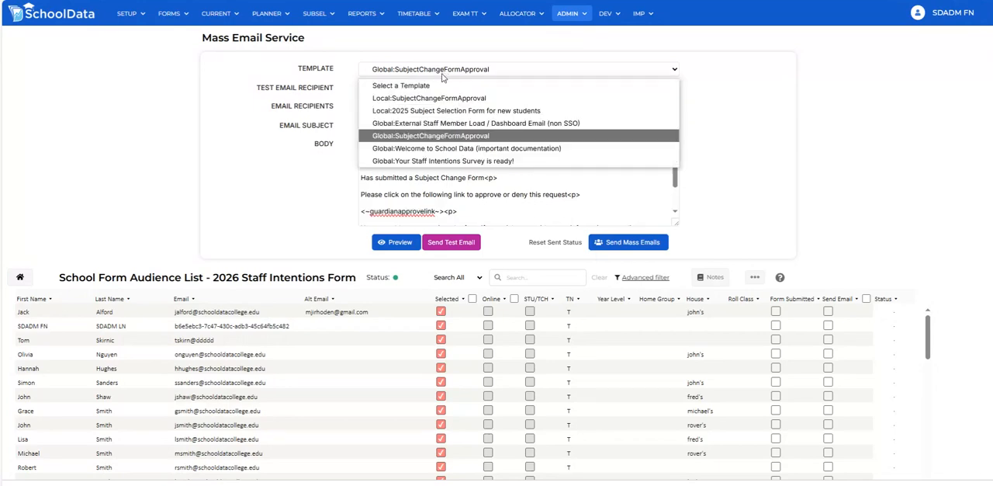
pyautogui.click(450, 161)
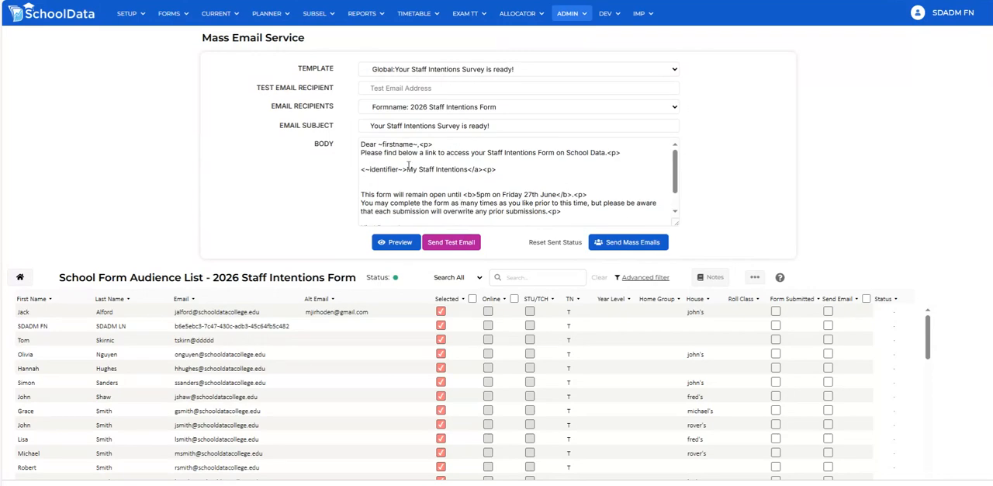
pyautogui.moveTo(361, 145); pyautogui.dragTo(472, 120)
pyautogui.hotkey('ctrl', 'c')
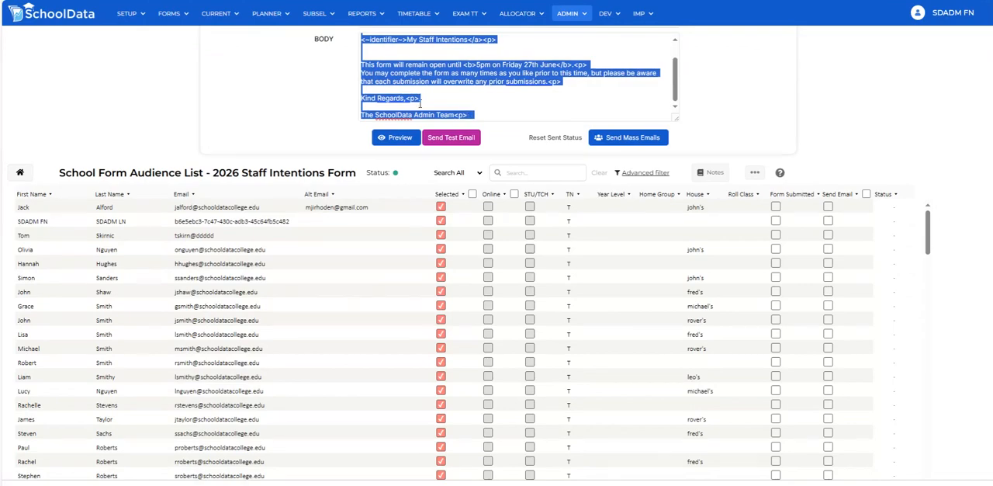
pyautogui.scroll(2, 284, 106)
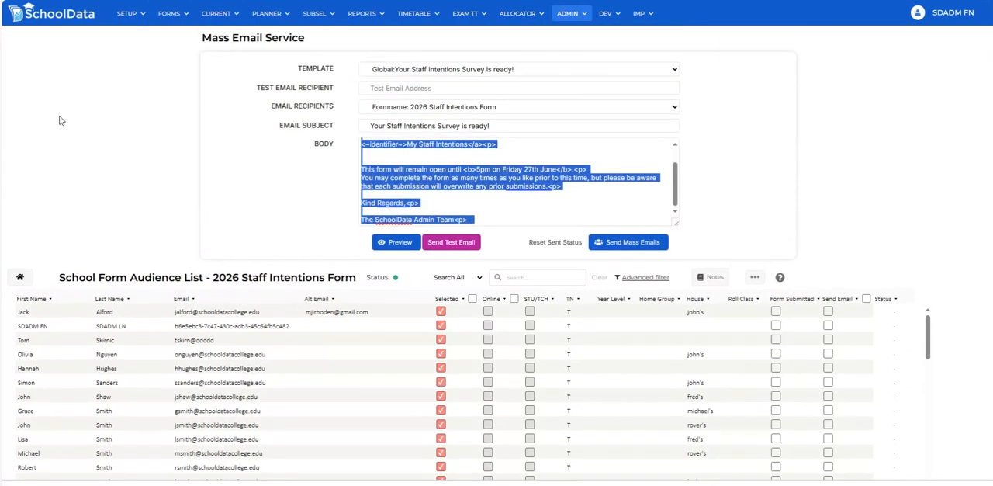
pyautogui.click(21, 277)
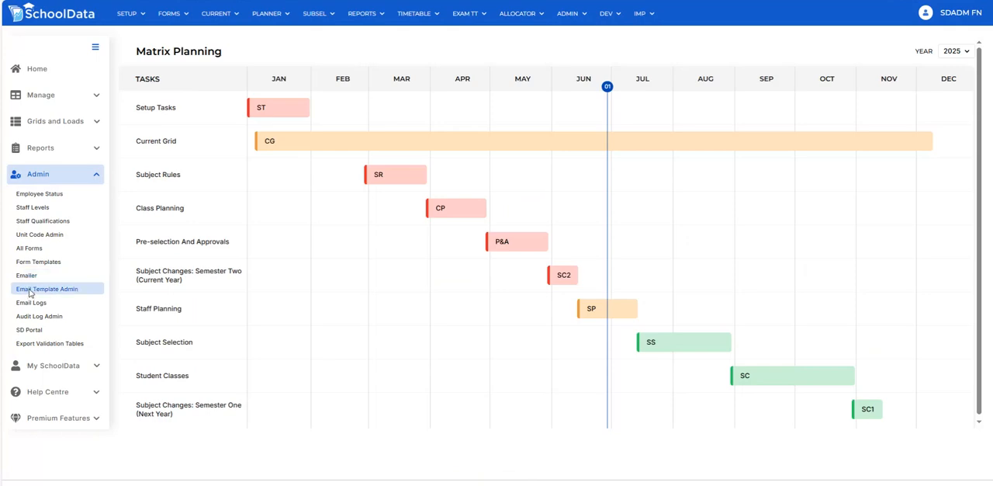
# Create a new entry in Email Template Admin and paste the copied text into its mail body
pyautogui.click(30, 291)
pyautogui.click(536, 39)
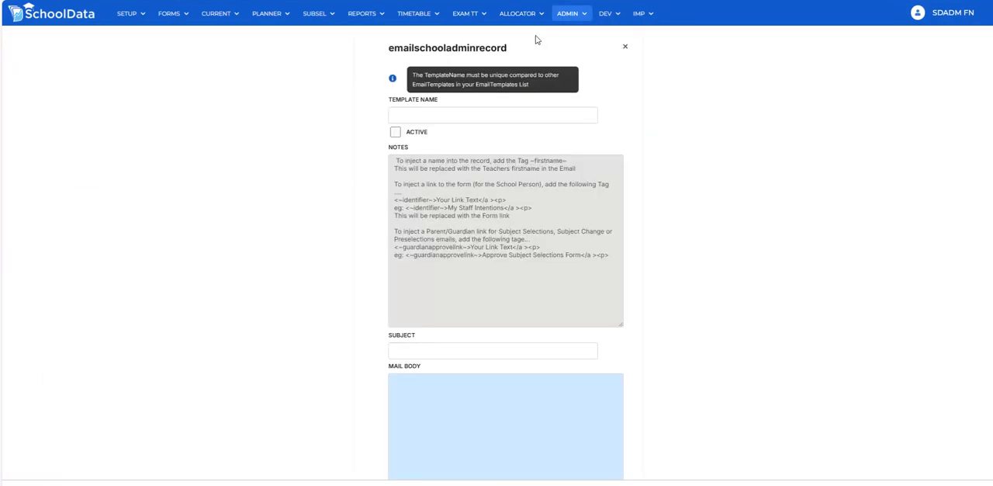
pyautogui.scroll(-2, 303, 261)
pyautogui.click(457, 291)
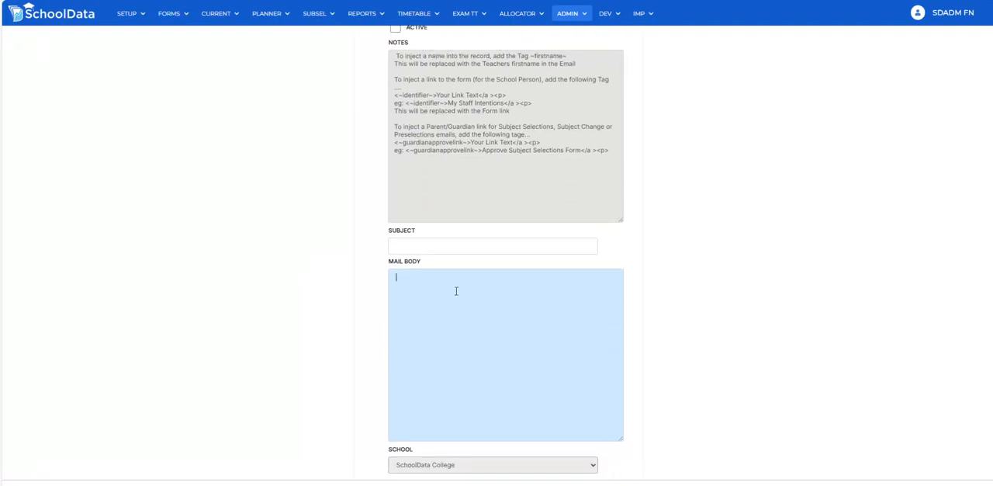
pyautogui.hotkey('ctrl', 'v')
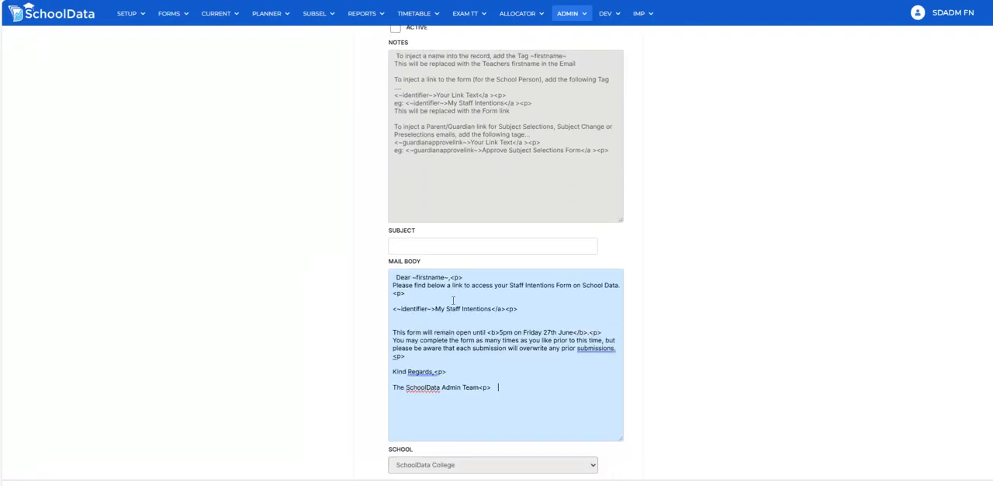
# Replace the link text after the identifier tag in the mail body with "Your 2026 Staff Form"
pyautogui.press('BackSpace')
pyautogui.write('Your 2026 Staff Form')
# Change the closing date in the mail body to 5pm on Friday 23rd July
pyautogui.click(551, 332)
pyautogui.press('BackSpace')
pyautogui.press('BackSpace')
pyautogui.press('BackSpace')
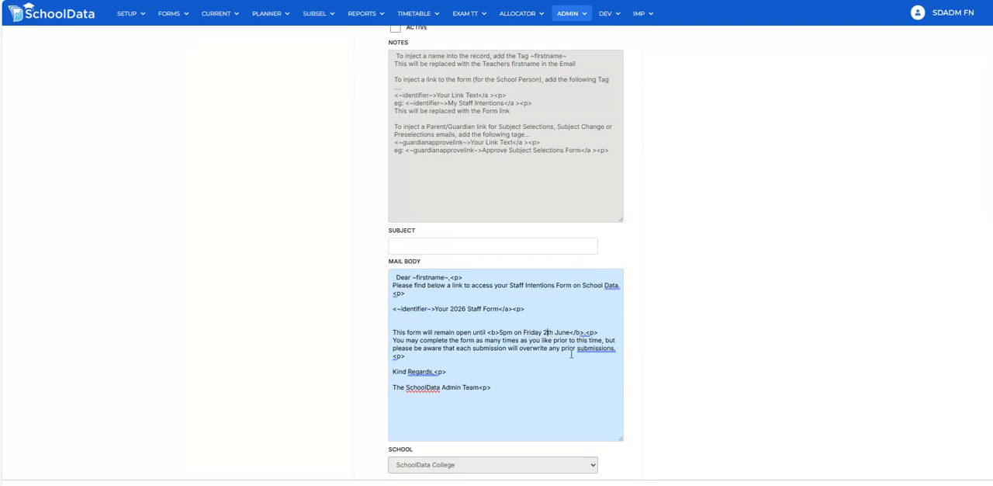
pyautogui.write('3rd')
pyautogui.press('Right')
pyautogui.hotkey('shift', 'Right')
pyautogui.hotkey('shift', 'Right')
pyautogui.hotkey('shift', 'Right')
pyautogui.hotkey('shift', 'Right')
pyautogui.write('July')
# Replace the team sign-off in the mail body with the sender's first name, a <p> tag and the title "College Principal"
pyautogui.moveTo(480, 387); pyautogui.dragTo(394, 387)
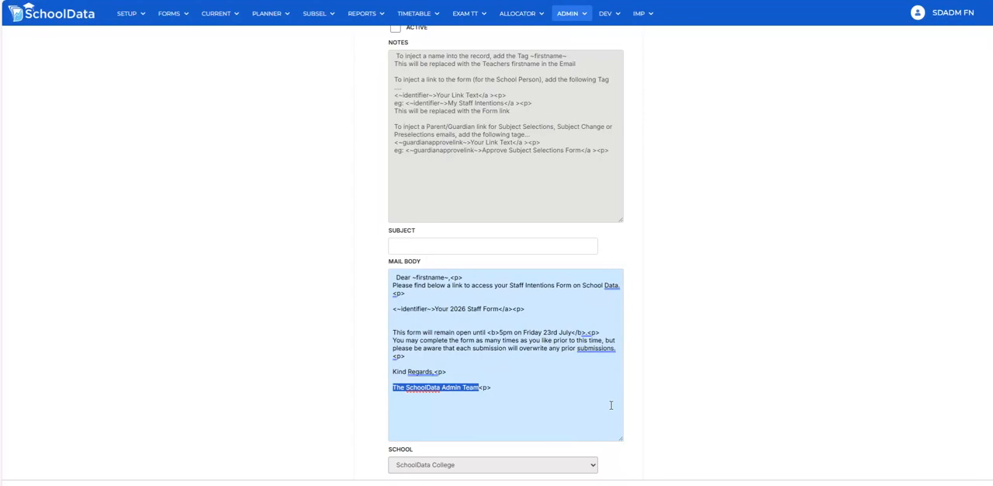
pyautogui.write('Jane<p>  ')
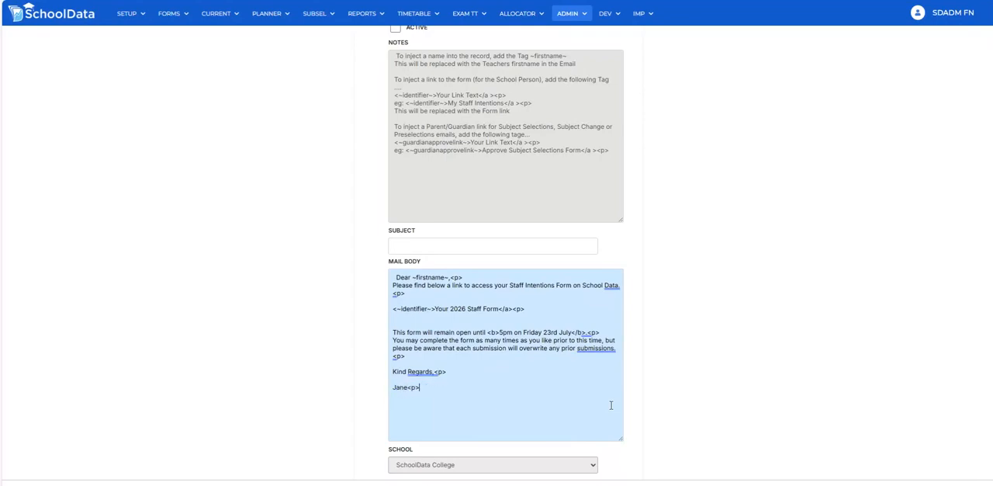
pyautogui.write('College Principal')
# Name the template "My form template" and mark it as active
pyautogui.scroll(2, 644, 236)
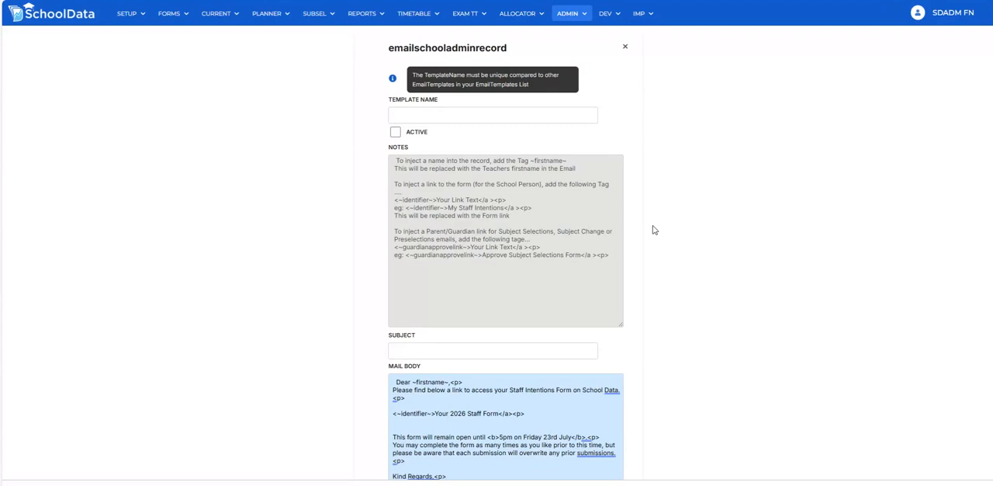
pyautogui.click(410, 114)
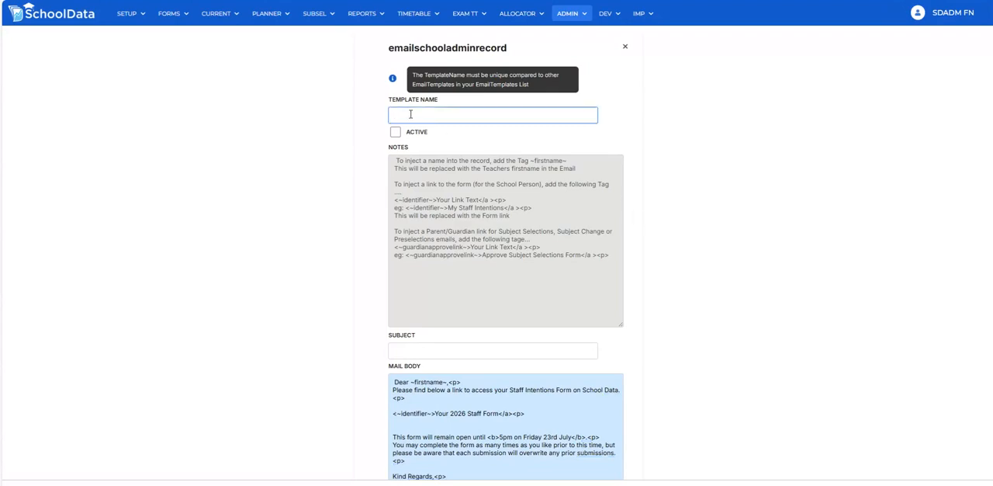
pyautogui.write('My form template')
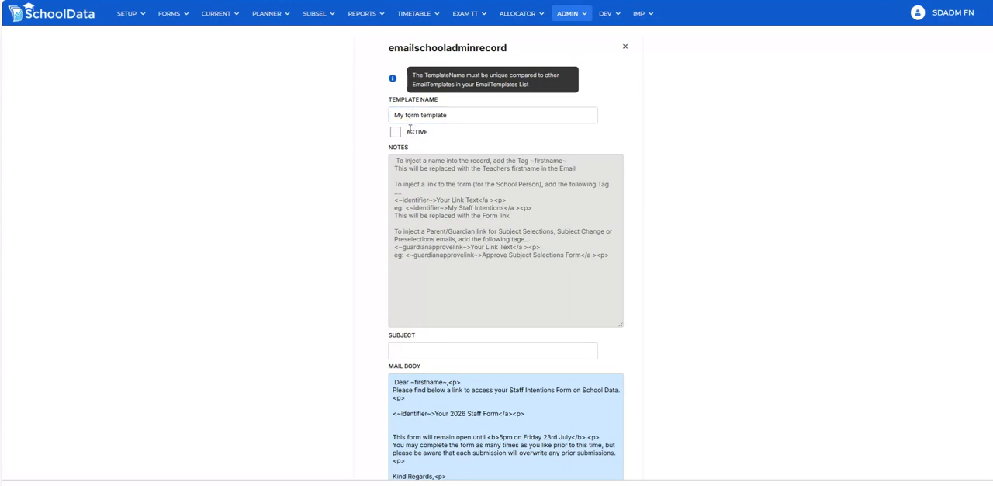
pyautogui.click(396, 131)
# Set the template's subject to "See your form link here" and save the template
pyautogui.click(420, 350)
pyautogui.write('See your form link here')
pyautogui.scroll(-2, 654, 284)
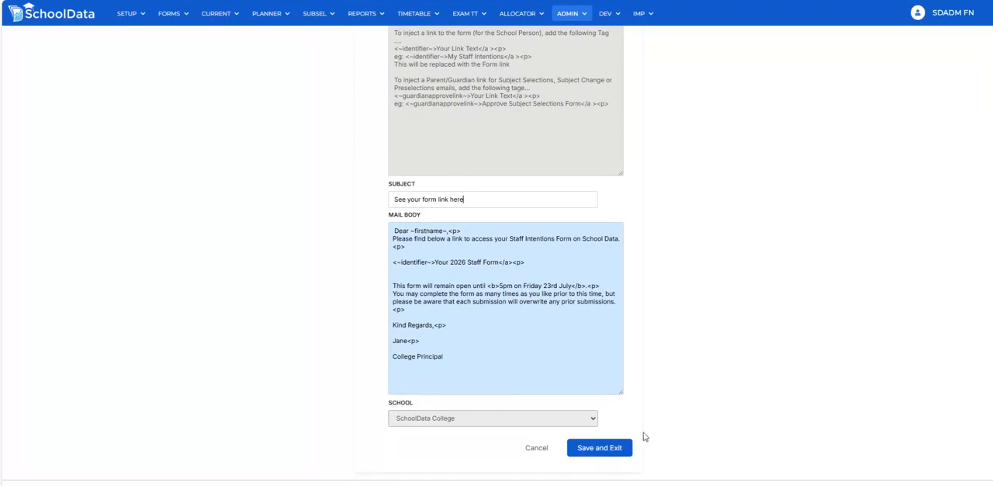
pyautogui.click(602, 448)
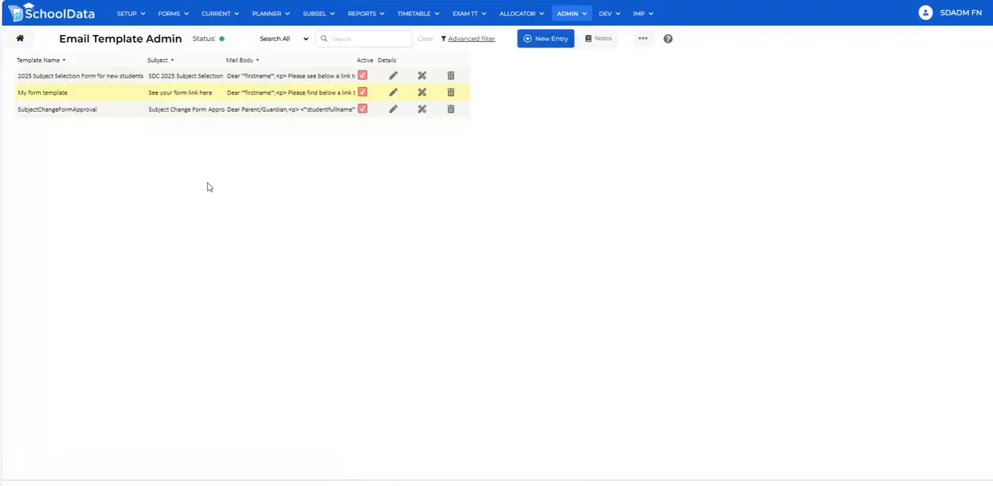
# Return to the Emailer and check its list of available templates for the new local template
pyautogui.click(20, 39)
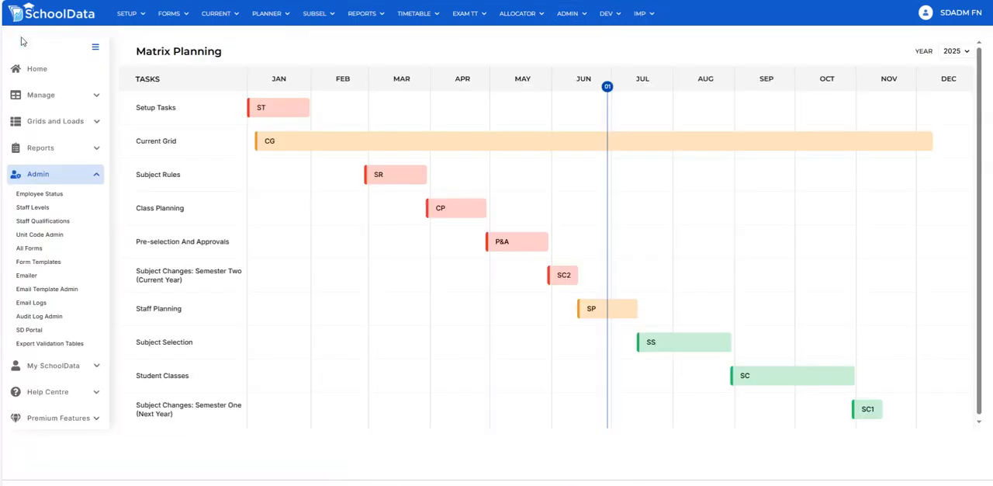
pyautogui.click(34, 276)
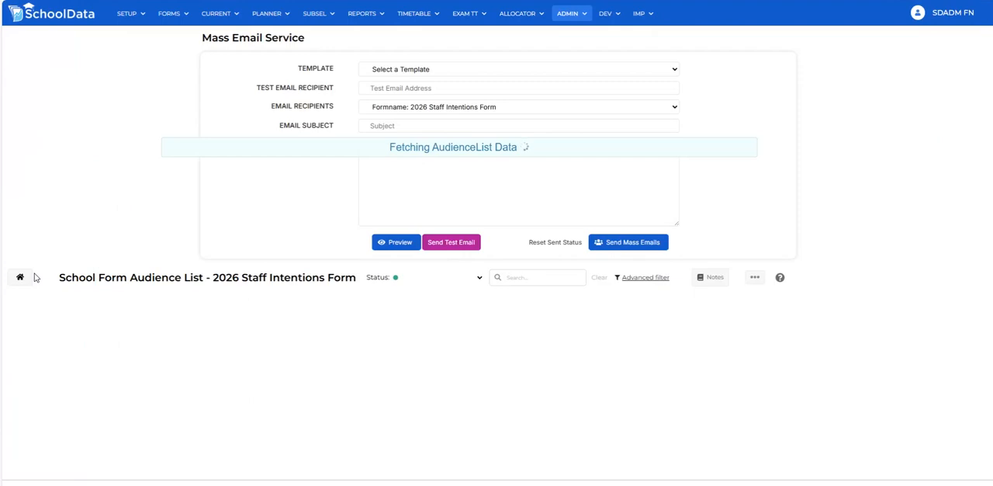
pyautogui.click(442, 71)
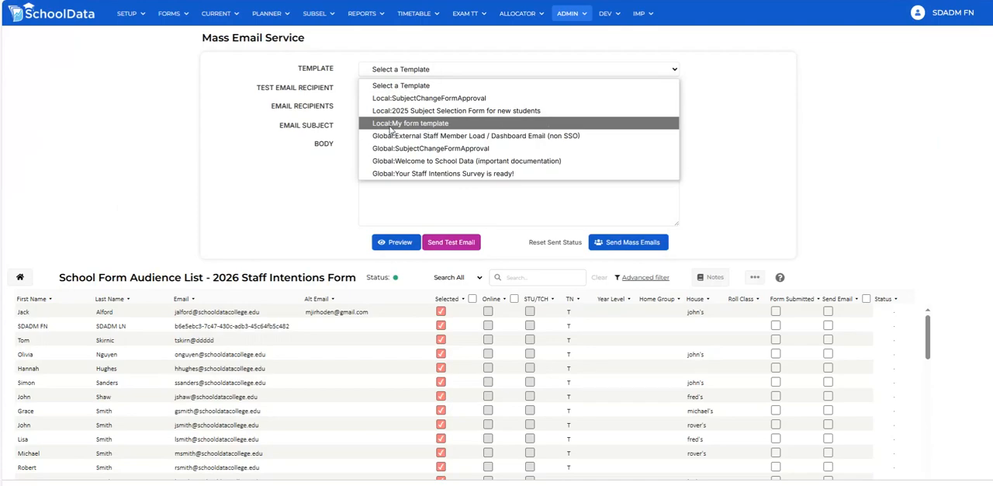
pyautogui.click(721, 115)
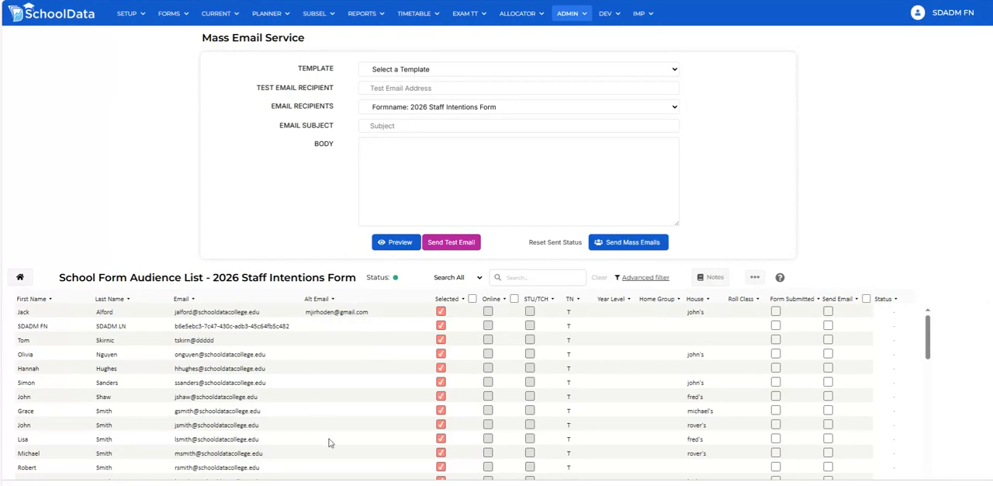
# Set the email recipients to the Year 11 2025 midyear Subject Change Form audience
pyautogui.click(463, 108)
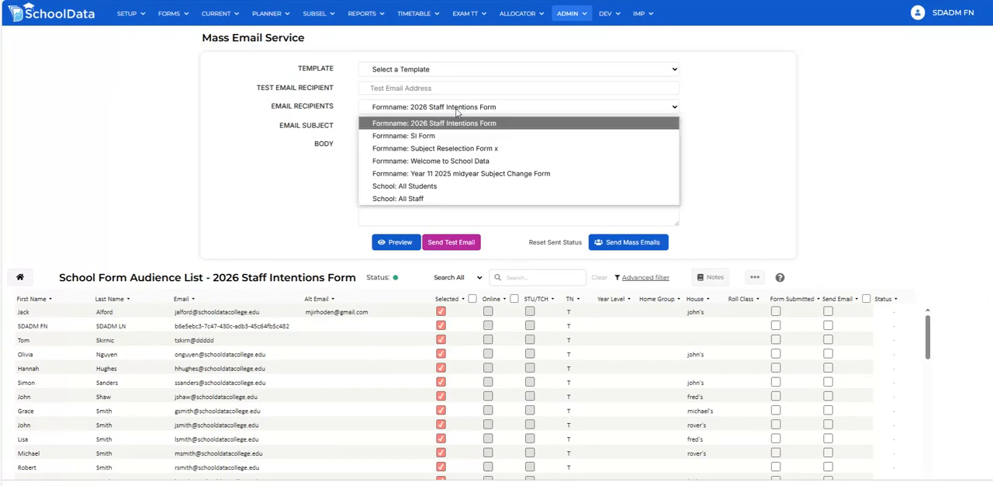
pyautogui.click(428, 173)
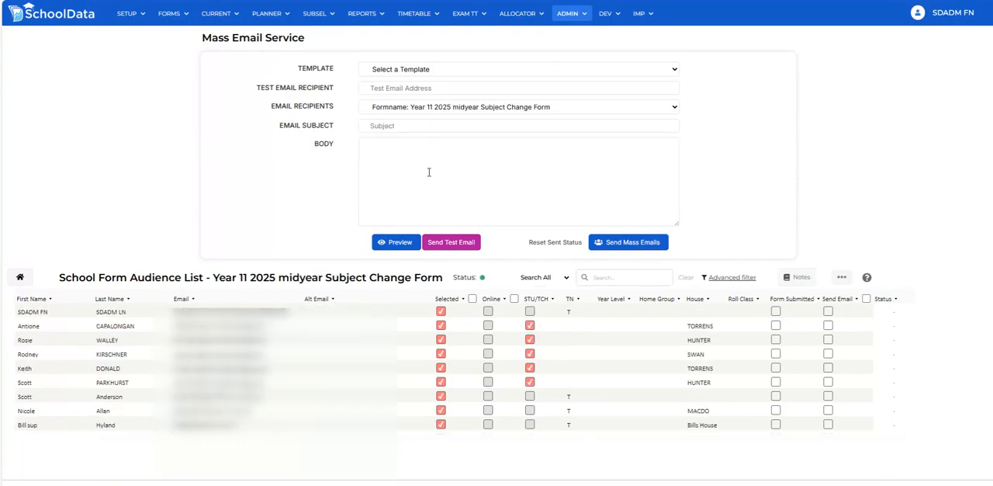
# Load the local "My form template" for the 2026 Staff Intentions Form recipients
pyautogui.click(423, 69)
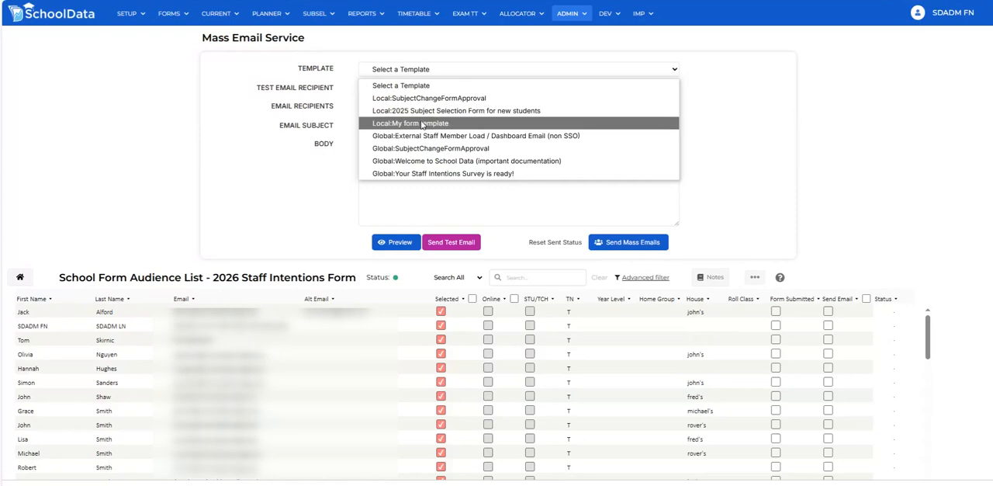
pyautogui.click(423, 123)
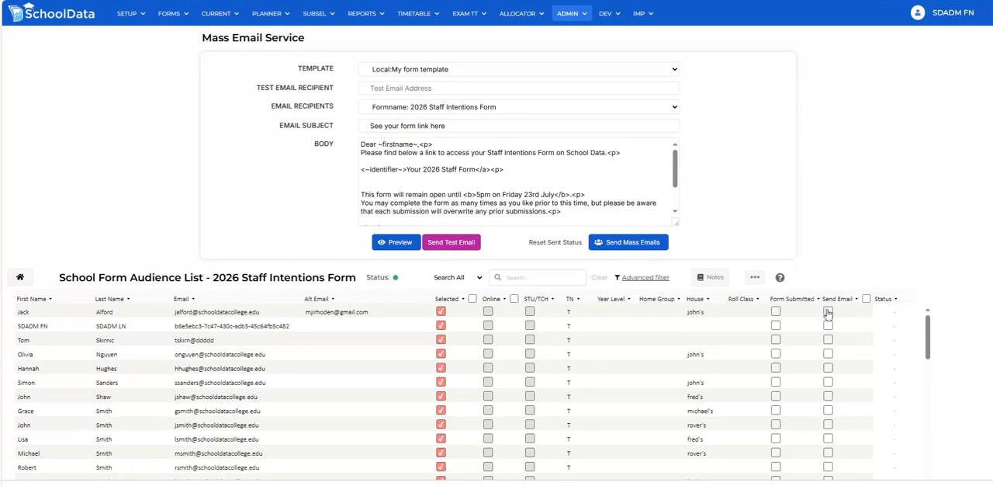
# Flag the staff in the third to sixth rows of the audience list for emailing and start the mass email send
pyautogui.click(828, 339)
pyautogui.click(828, 354)
pyautogui.click(828, 368)
pyautogui.click(828, 382)
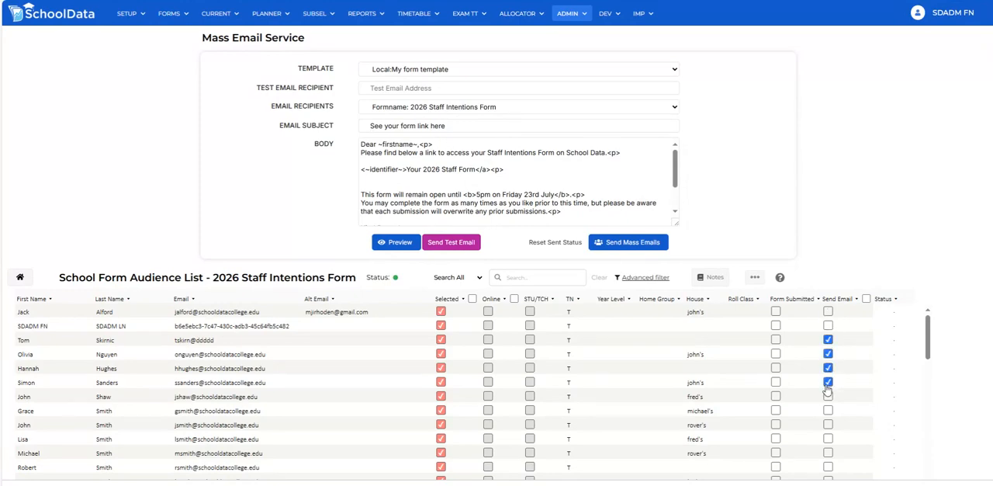
pyautogui.click(610, 245)
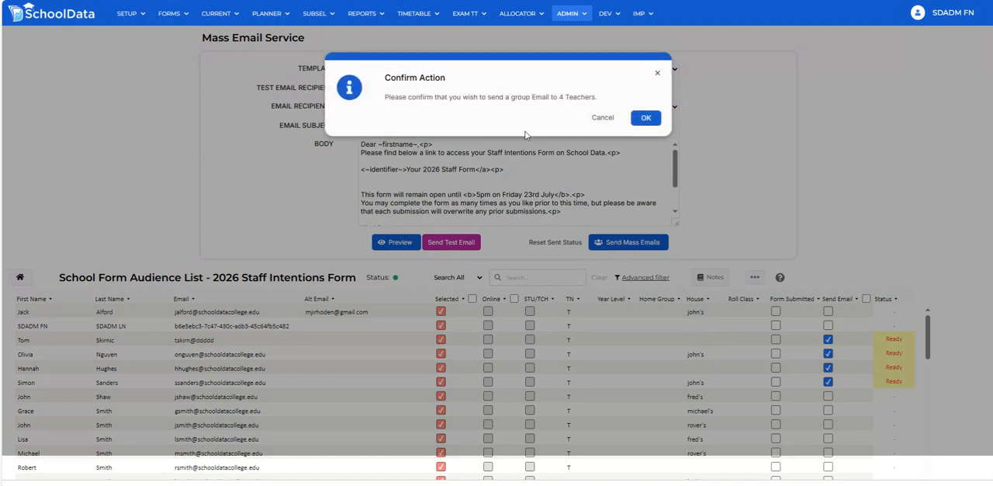